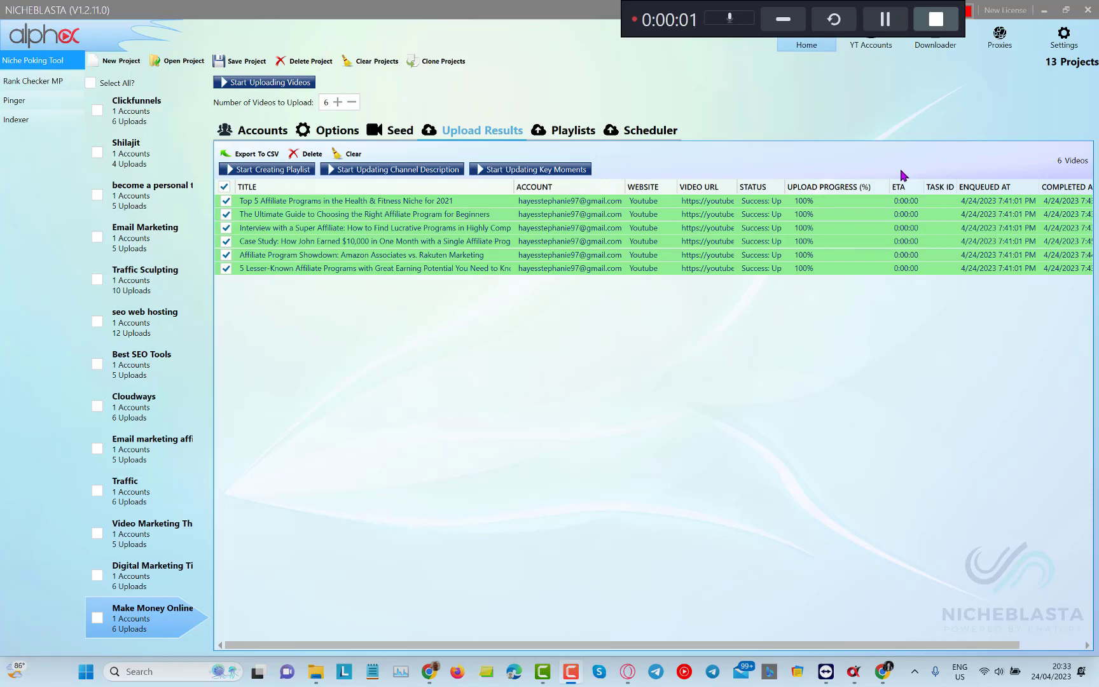
- Review the second uploaded video's result, then bring up the New Project seeding choices
left_click(785, 218)
left_click(767, 218)
left_click(121, 63)
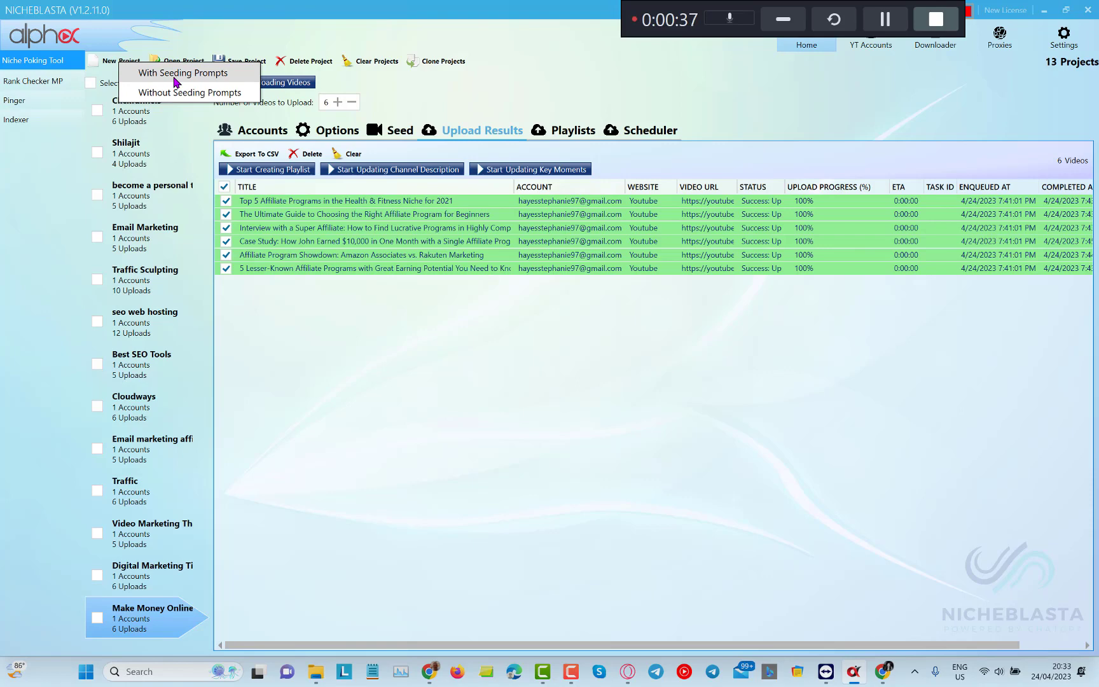
- Start a project without seeding prompts named 'Make Money Online' and copy that name
left_click(177, 93)
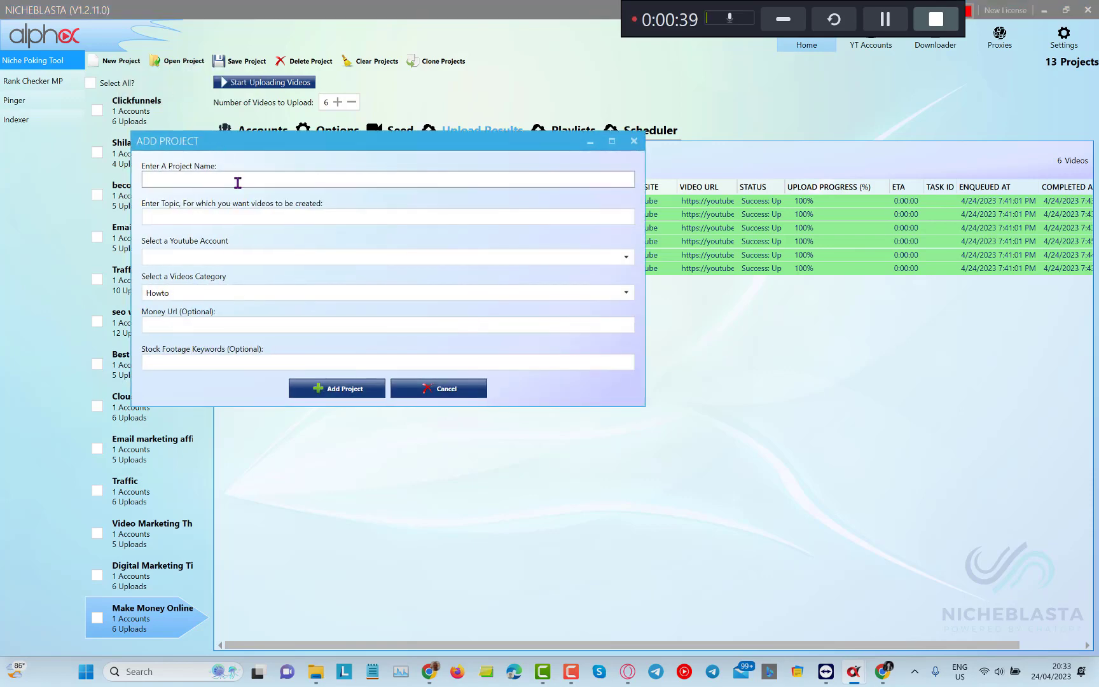
type("Make Money Online")
left_click_drag(235, 181, 129, 186)
right_click(166, 182)
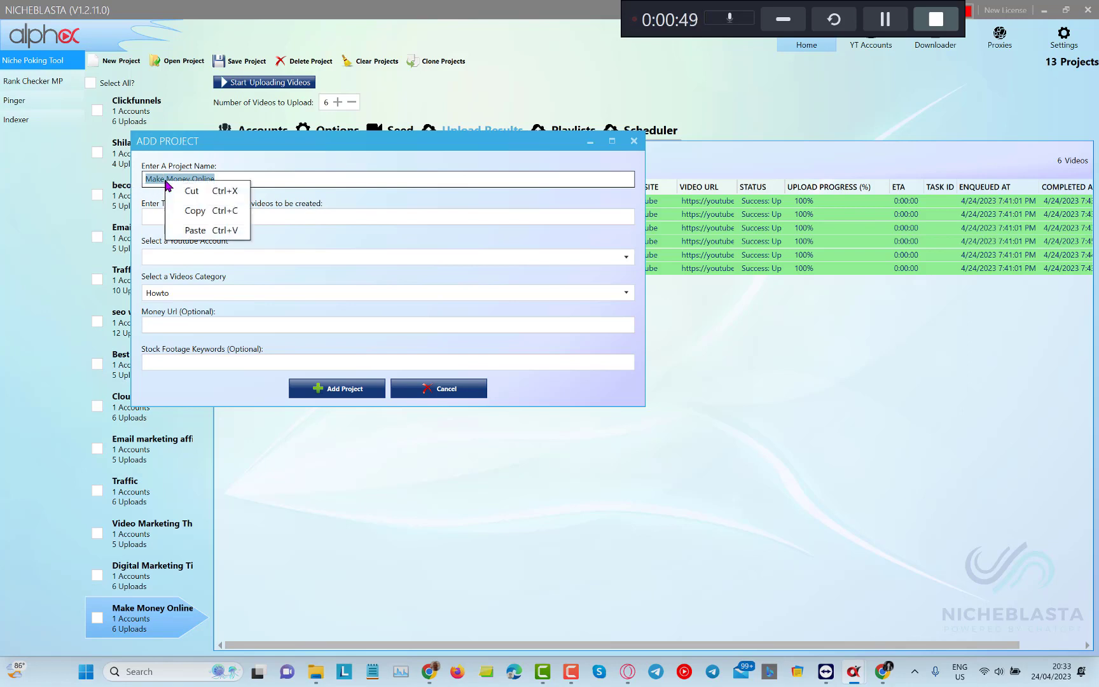
left_click(184, 211)
- Paste 'Make Money Online' as the project topic and bring up the YouTube account list
left_click(182, 216)
right_click(181, 215)
left_click(210, 265)
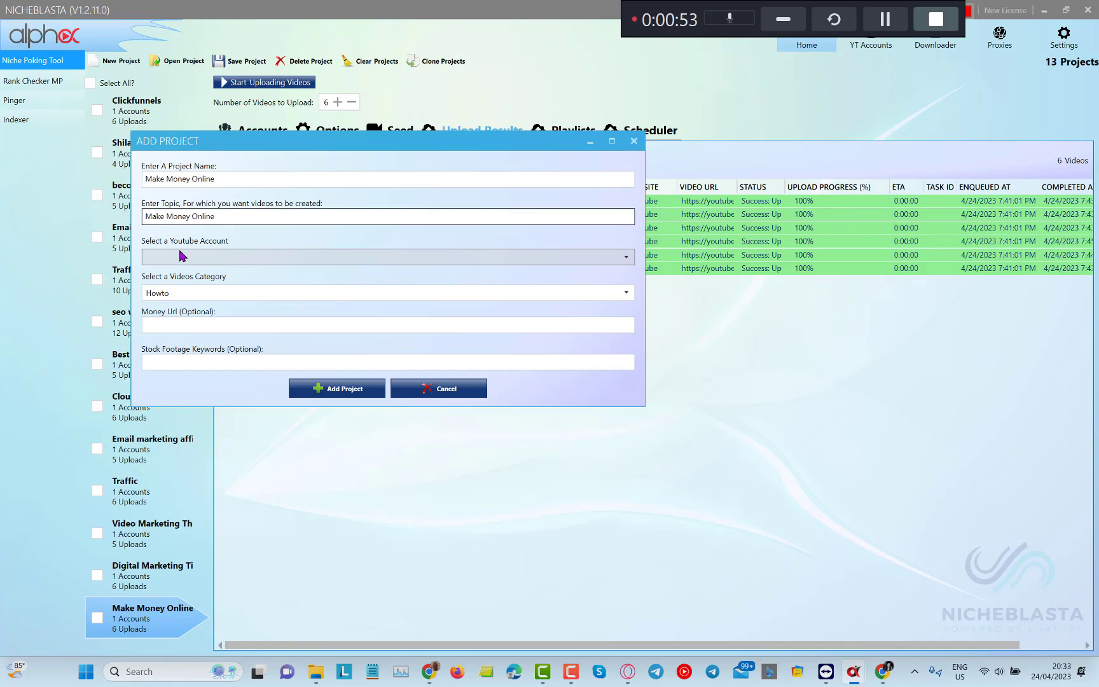
left_click(213, 257)
scroll(257, 375, "down", 10)
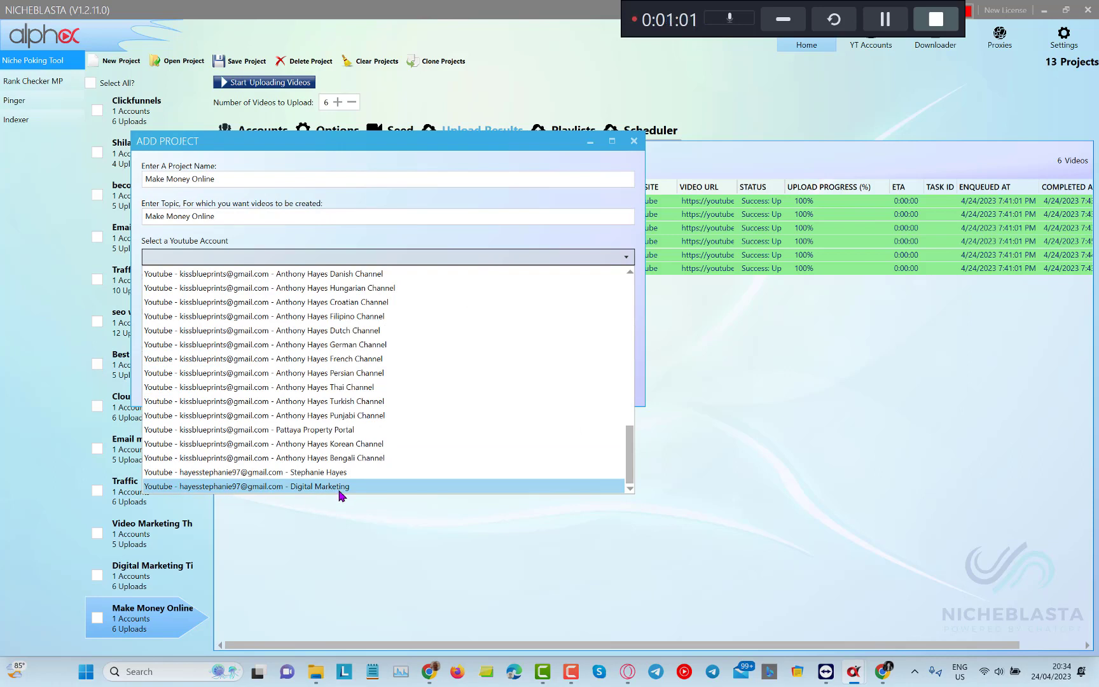
- Choose the Digital Marketing account, People category, and 'Make Money Online' stock footage keywords
left_click(339, 488)
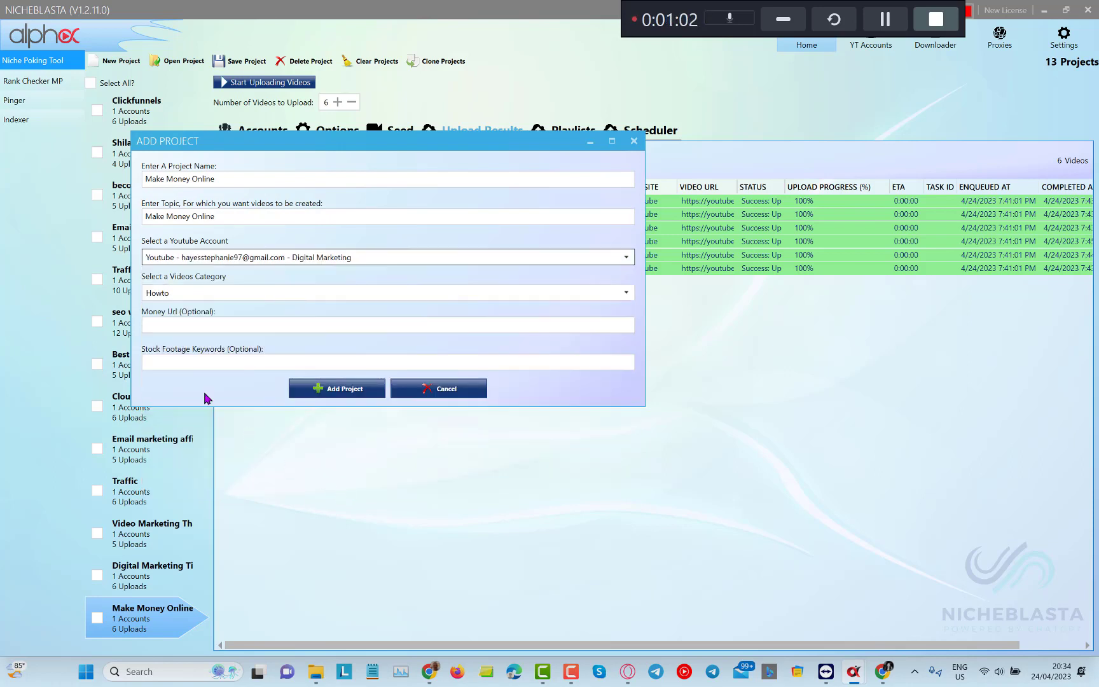
left_click(175, 295)
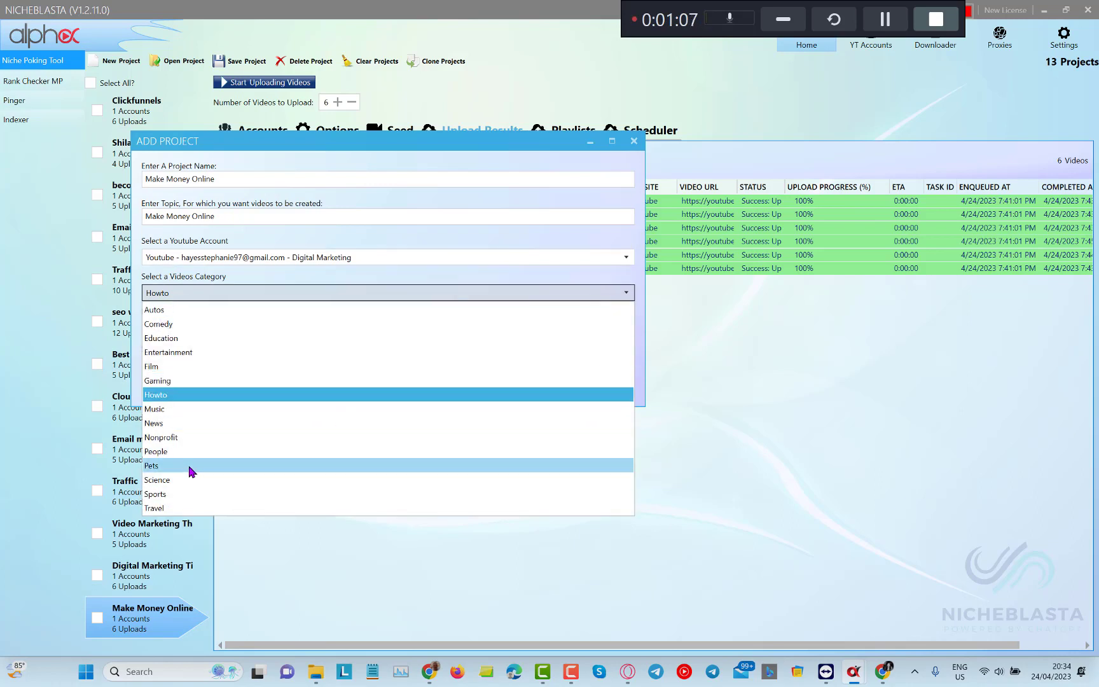
left_click(173, 454)
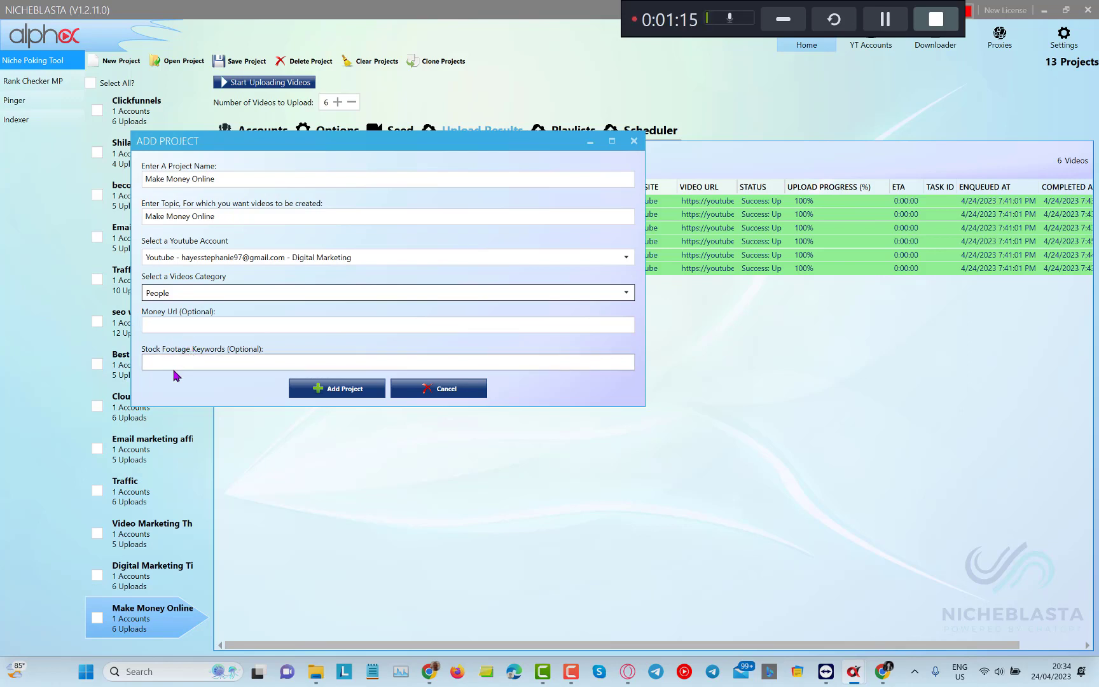
left_click(192, 363)
right_click(192, 363)
left_click(216, 415)
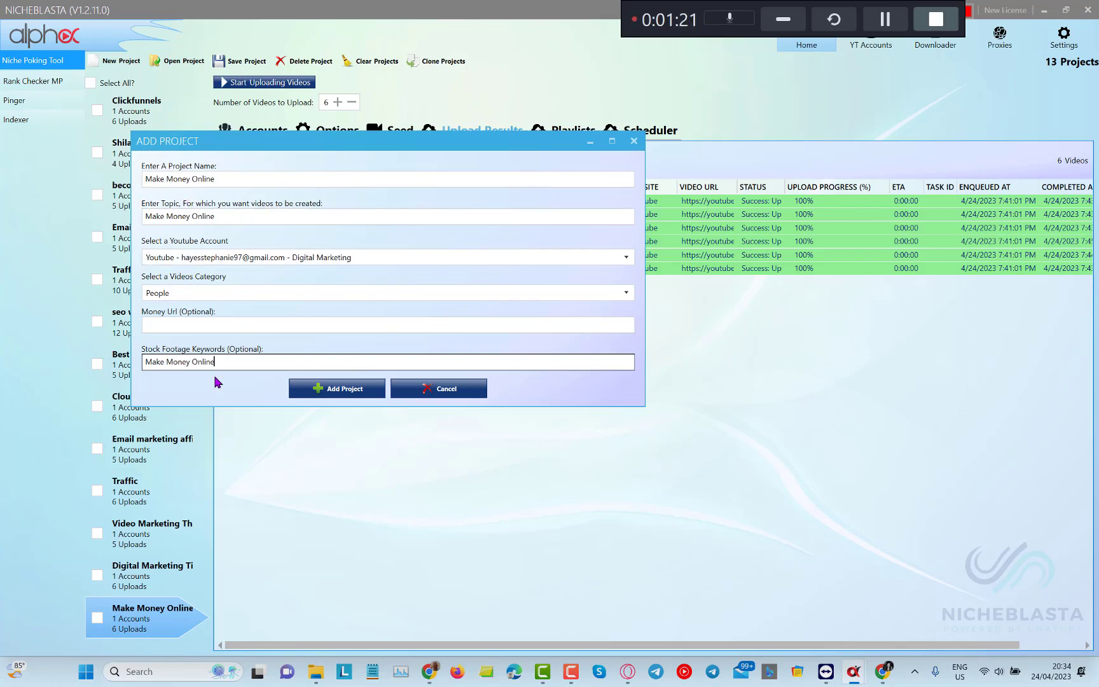
- Save the Make Money Online project, tick it in the sidebar, and start uploading its videos
left_click(322, 390)
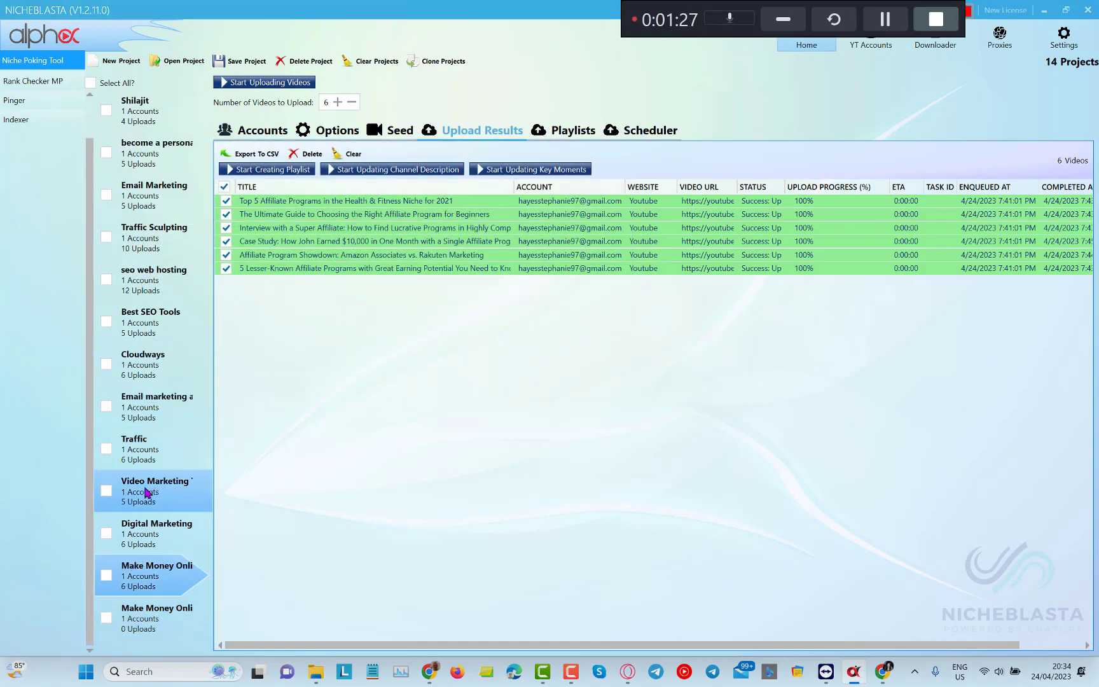
left_click(154, 633)
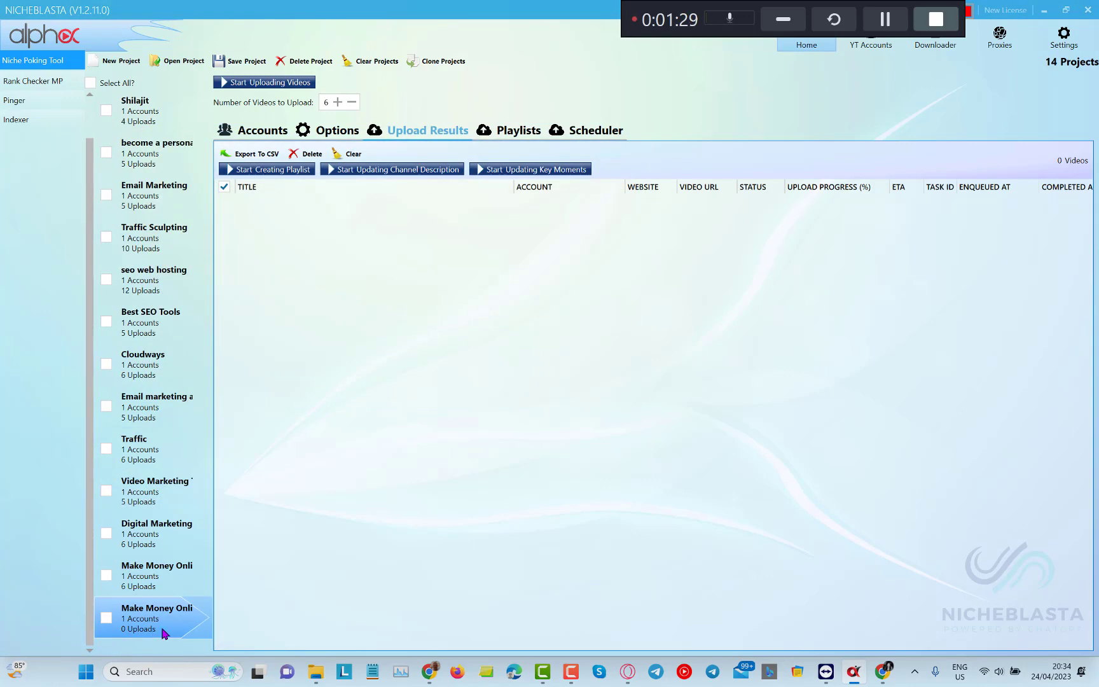
left_click(106, 617)
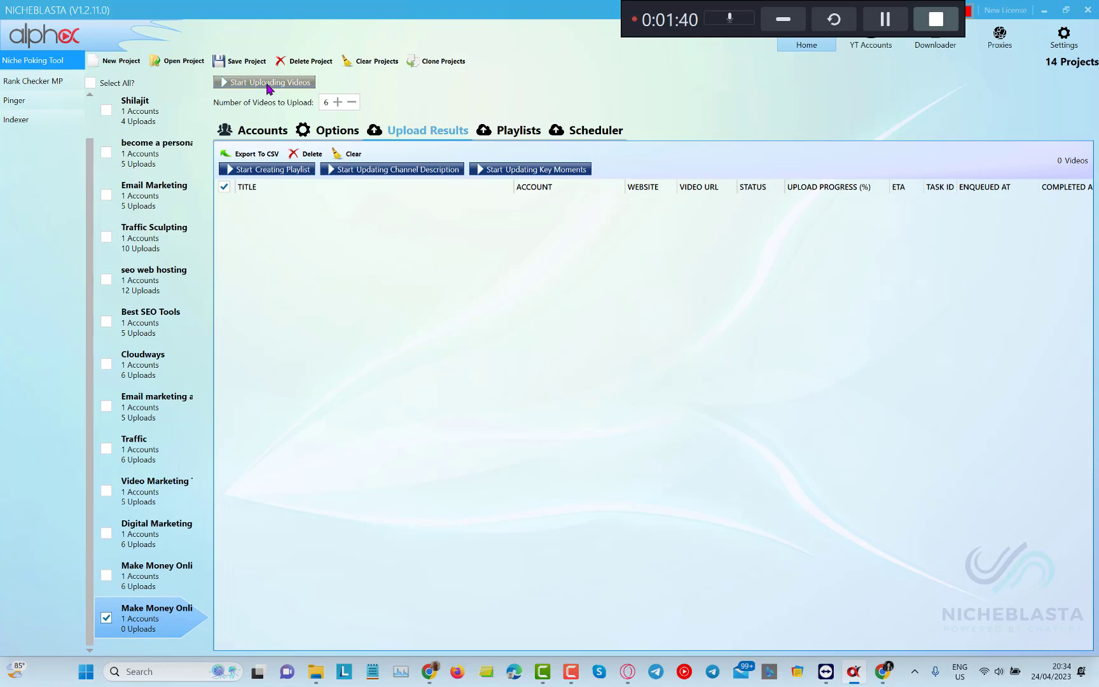
left_click(268, 83)
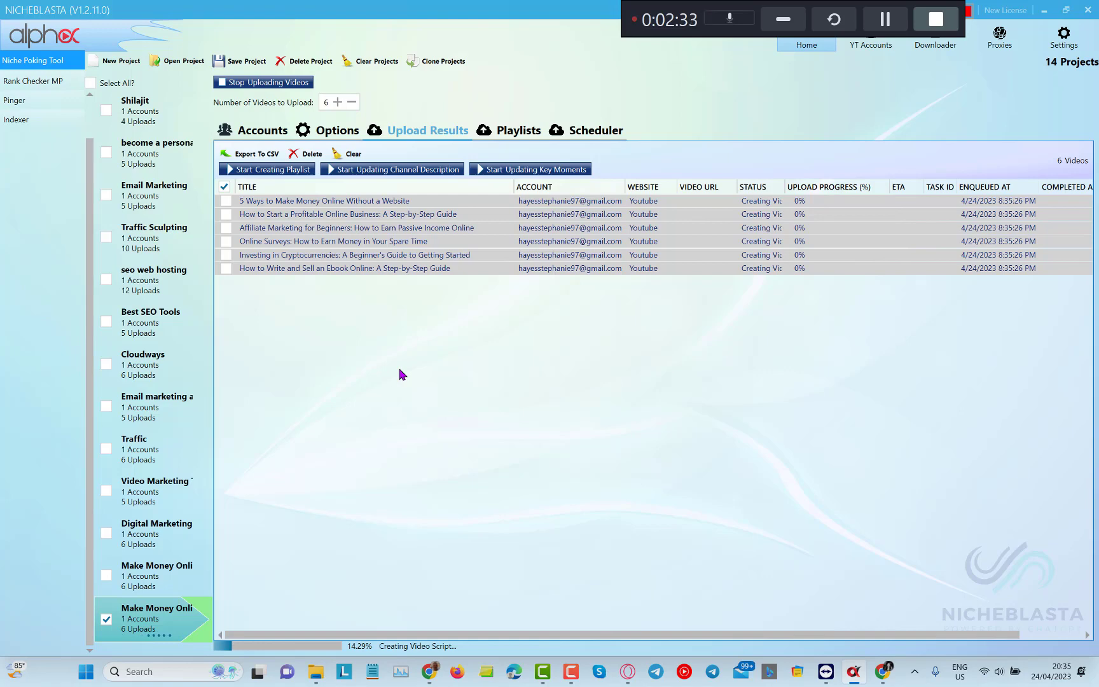
- Check each video's upload progress, including 5 Ways and How to Start, until uploads finish
left_click(788, 242)
left_click(775, 202)
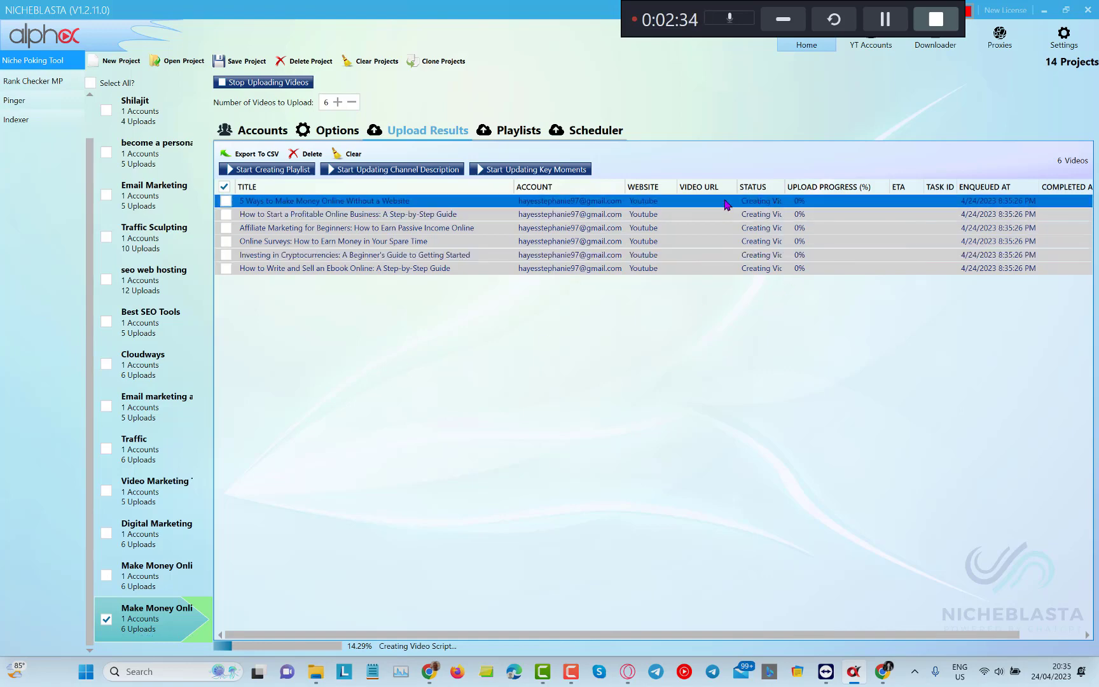
left_click(738, 214)
left_click(751, 204)
left_click(756, 213)
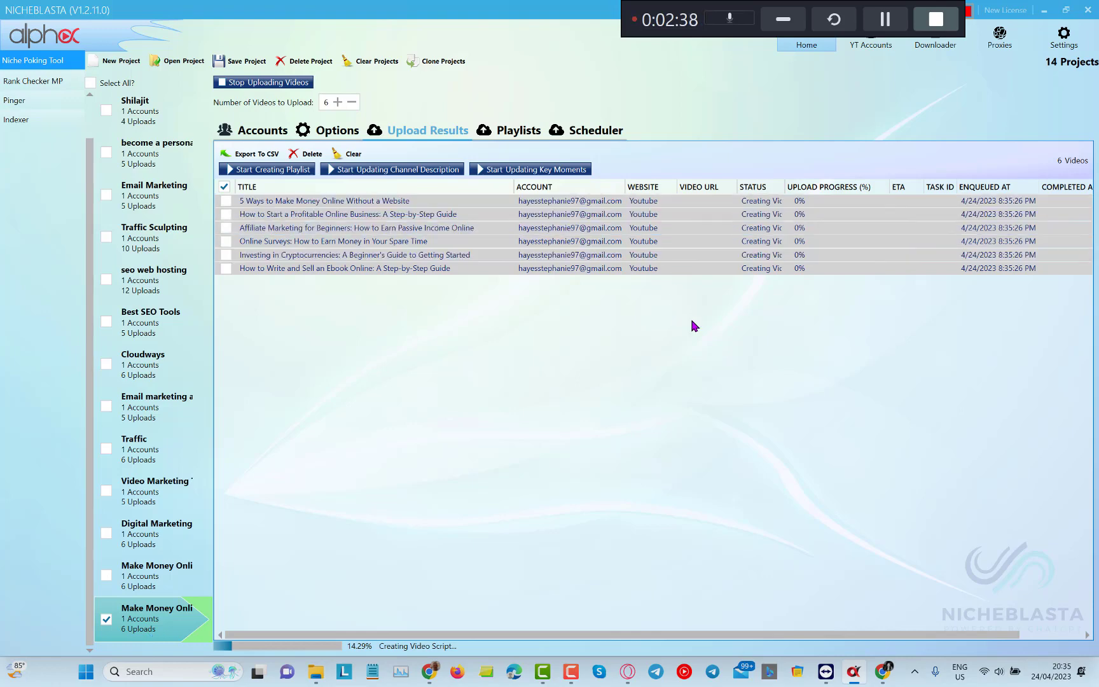
left_click(824, 214)
left_click(802, 202)
left_click(846, 214)
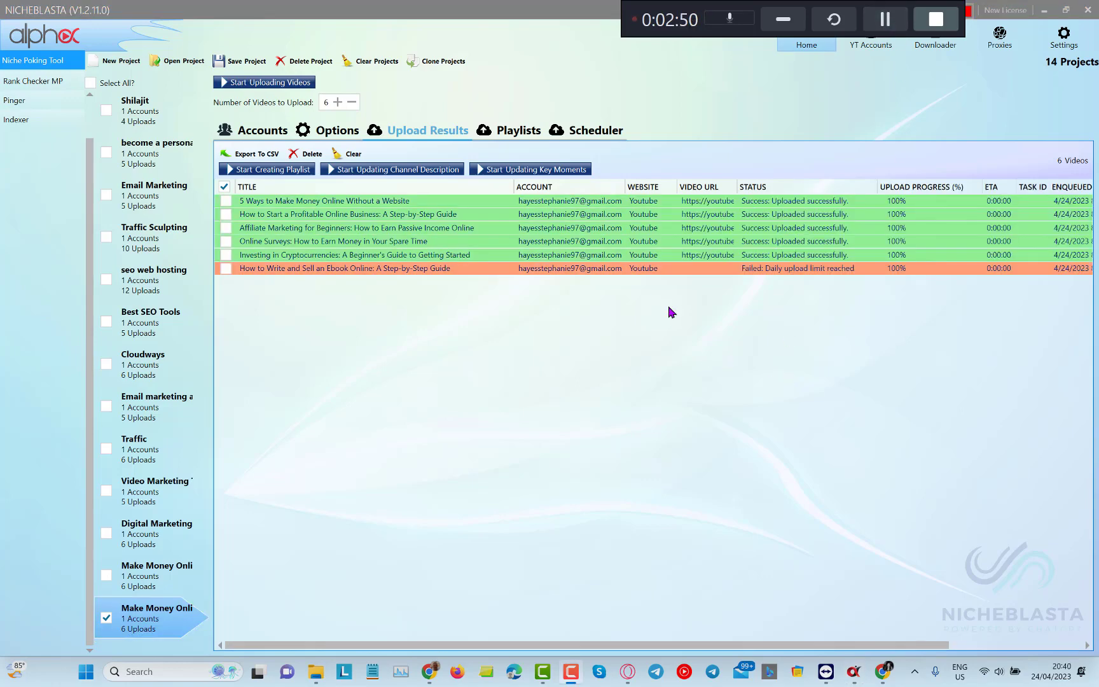
- Review the How to Start and first video results, then switch to the YouTube channel page
left_click(401, 215)
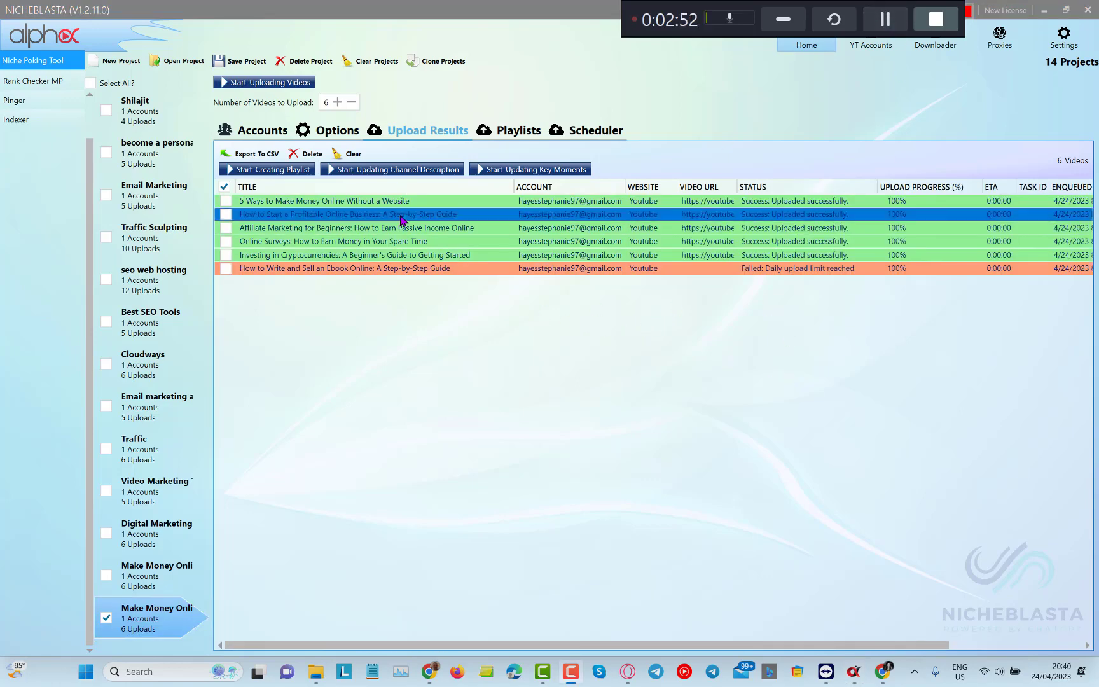
left_click(415, 200)
left_click(522, 284)
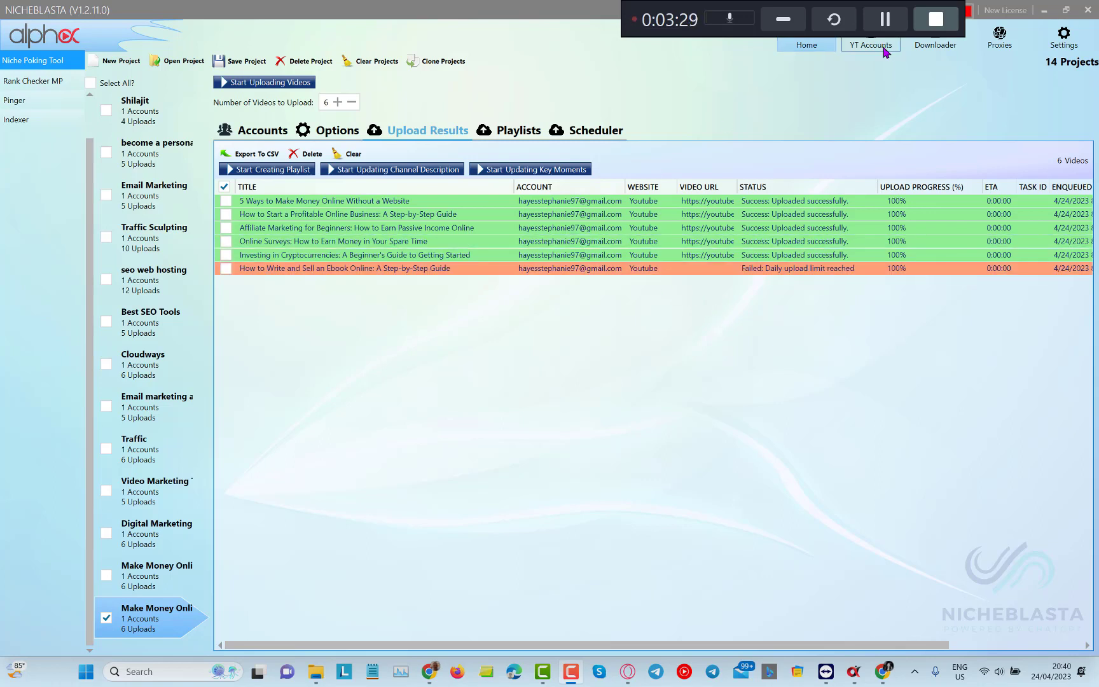
key("alt+Tab")
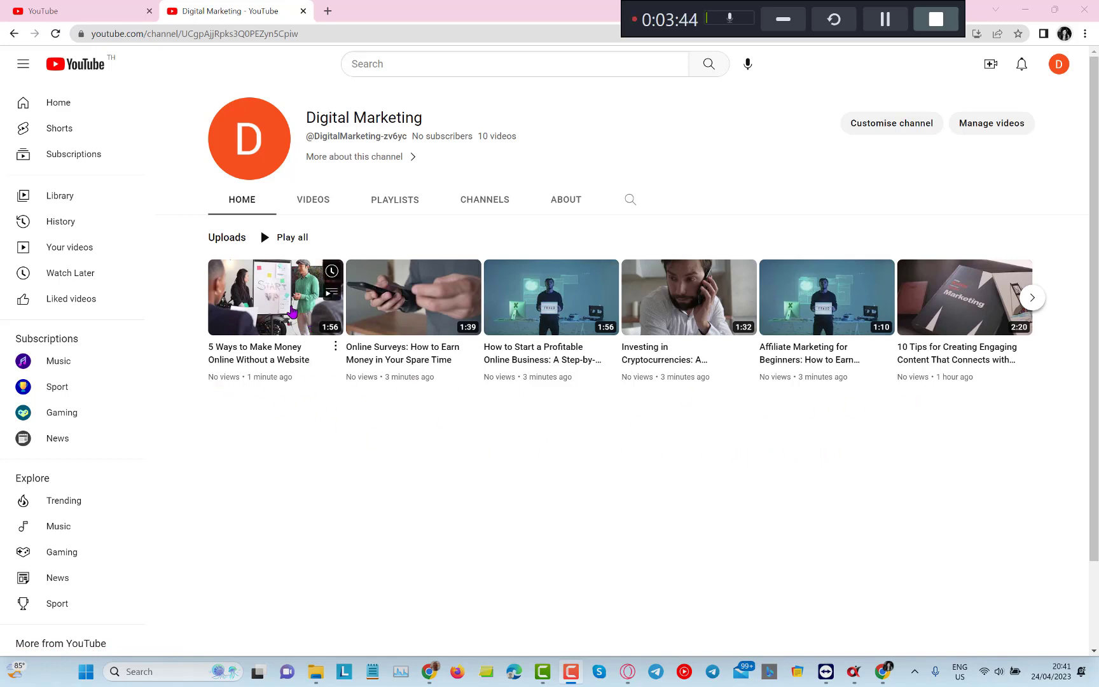
- Play '5 Ways to Make Money Online Without a Website' from the channel's Uploads row
left_click(293, 312)
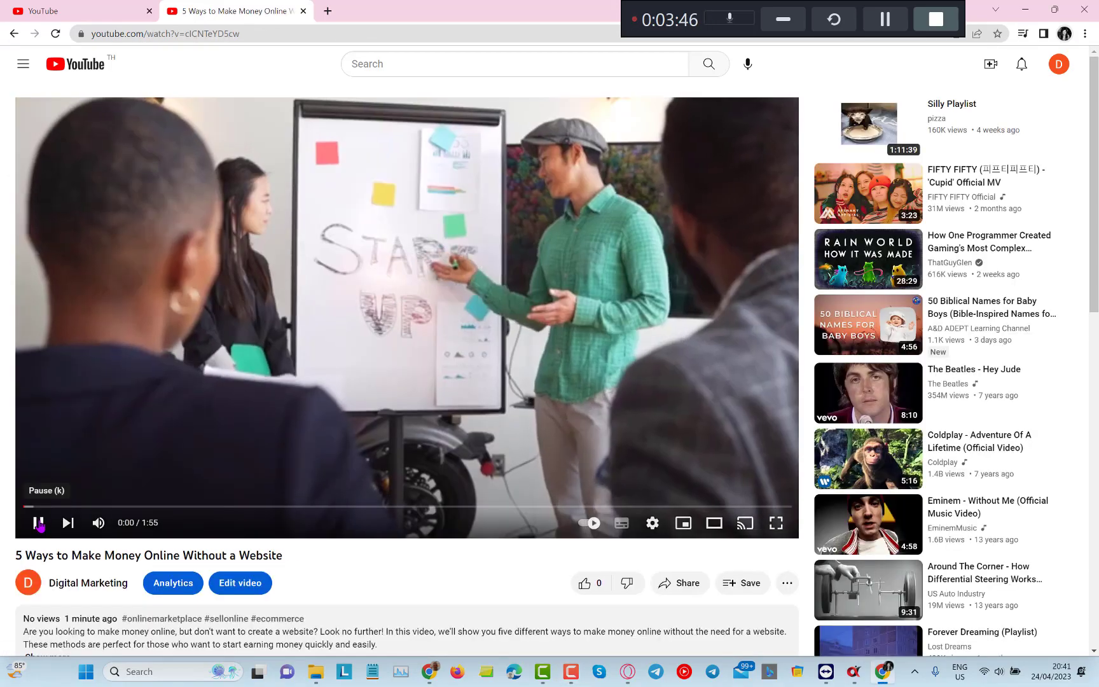
- Pause the video, expand and read its full description, then return to the player
left_click(38, 523)
scroll(90, 527, "down", 3)
scroll(184, 520, "down", 3)
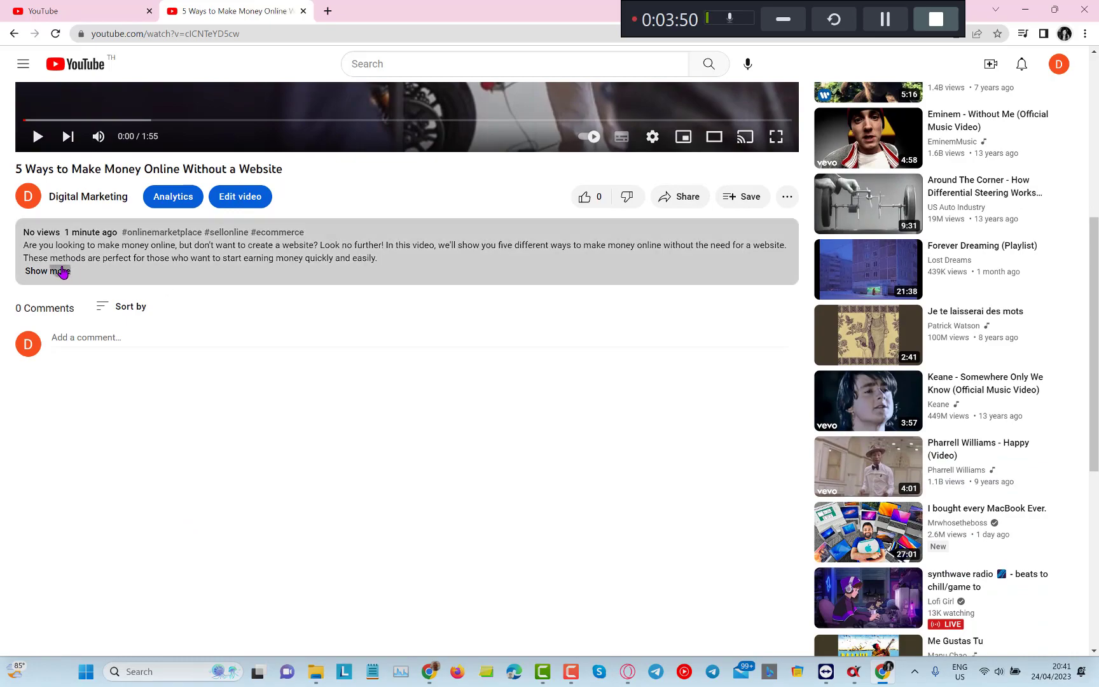
left_click(62, 272)
scroll(381, 426, "down", 1)
scroll(355, 419, "down", 2)
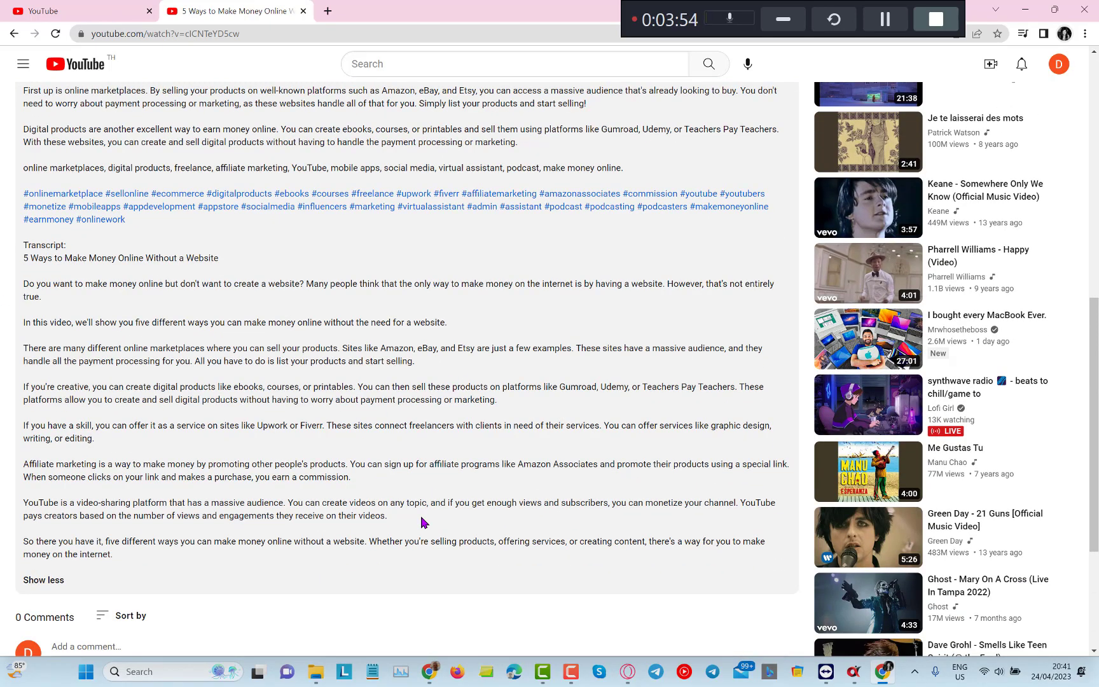
scroll(423, 522, "up", 10)
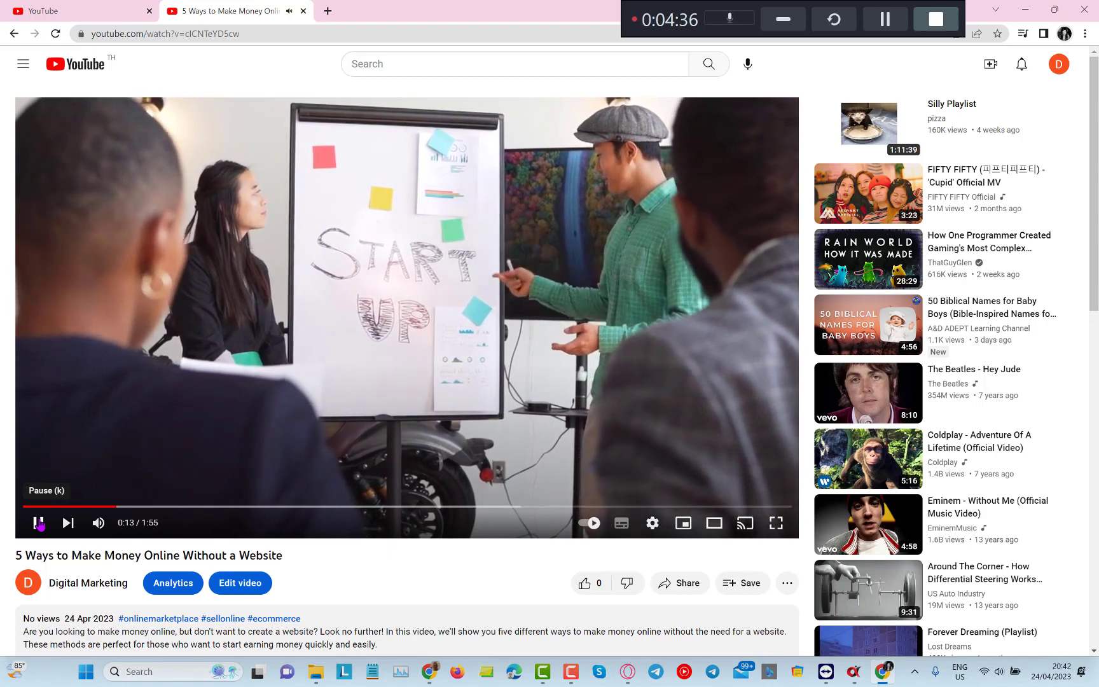
- Pause playback at 0:15 of 1:55 on the START UP whiteboard scene
left_click(38, 524)
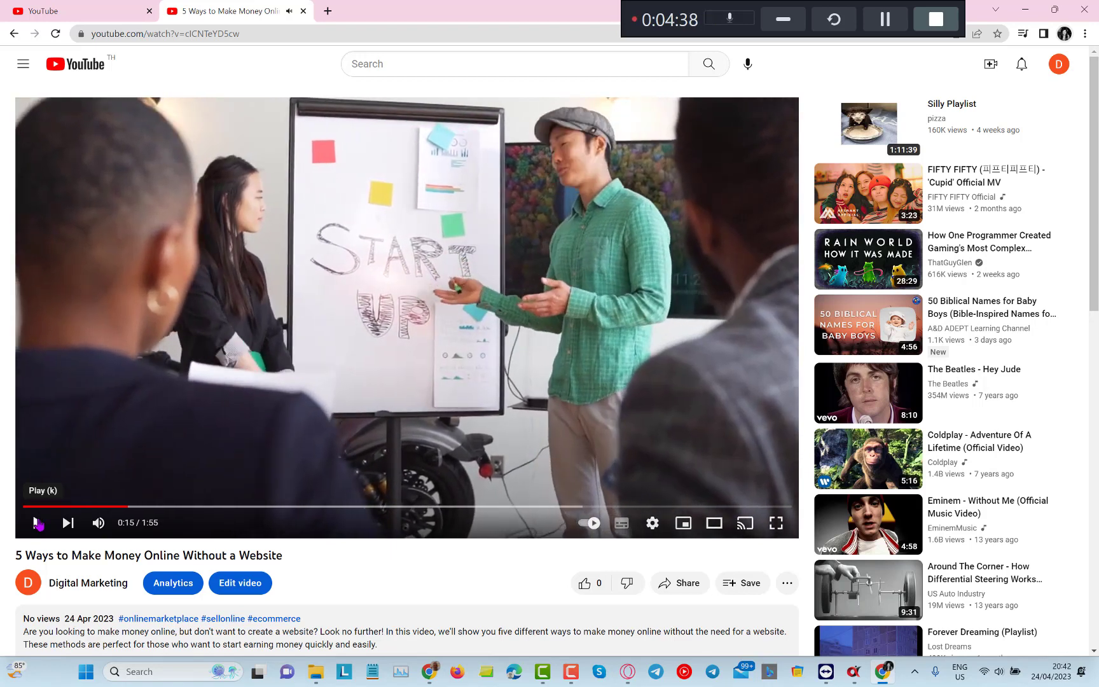
mouse_move(141, 528)
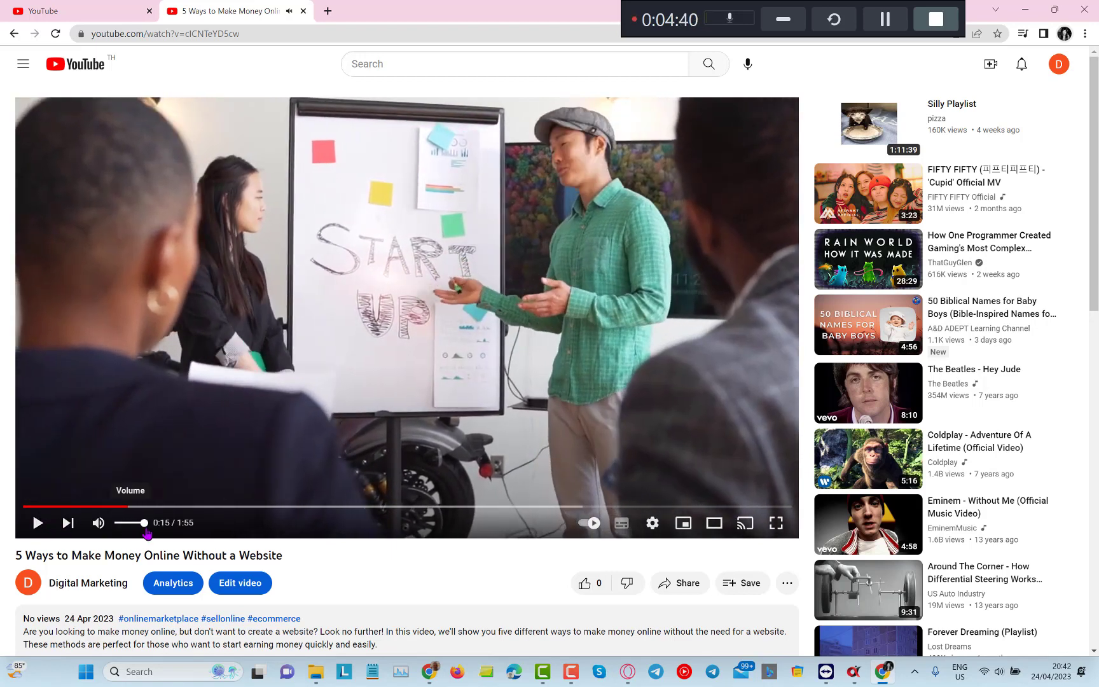